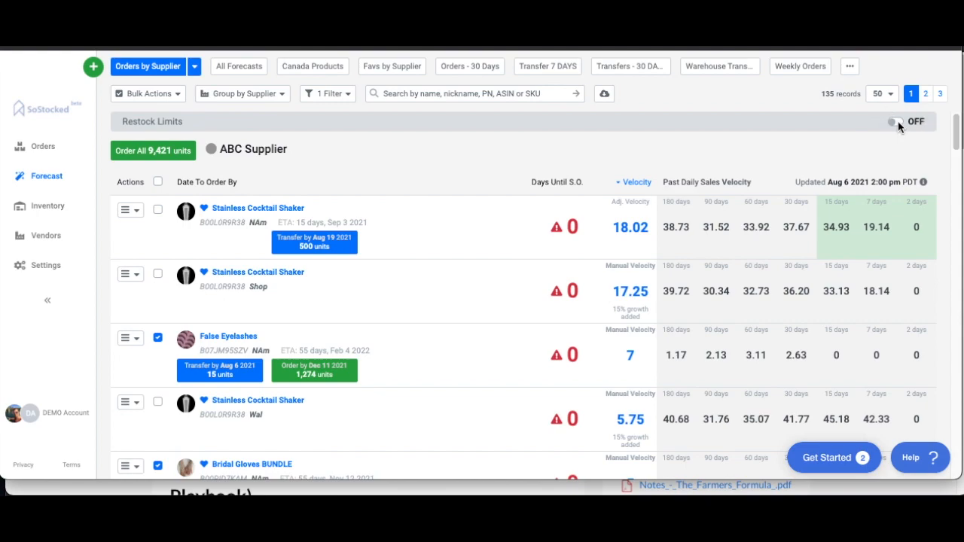
Step: Turn on restock limits for the Orders by Supplier forecast and expand their settings
left_click(898, 122)
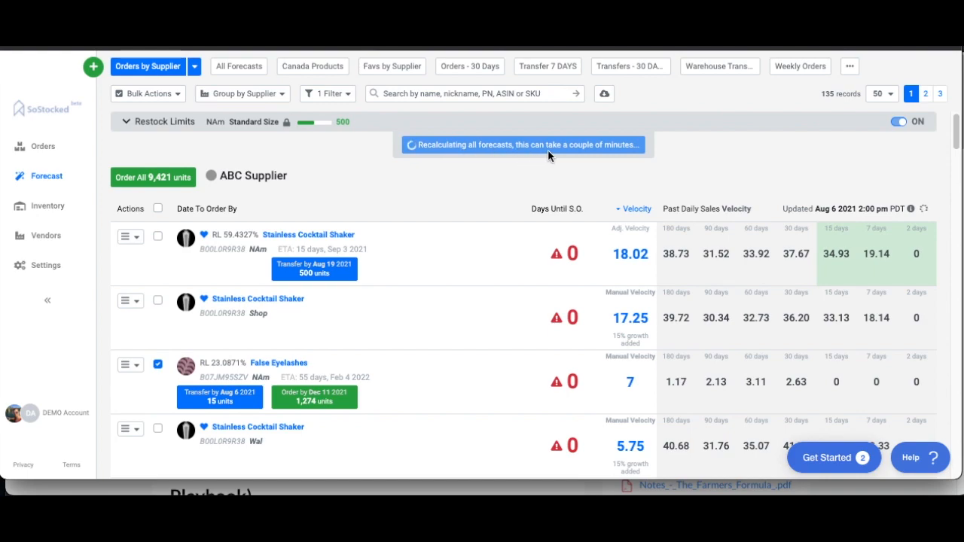
left_click(452, 124)
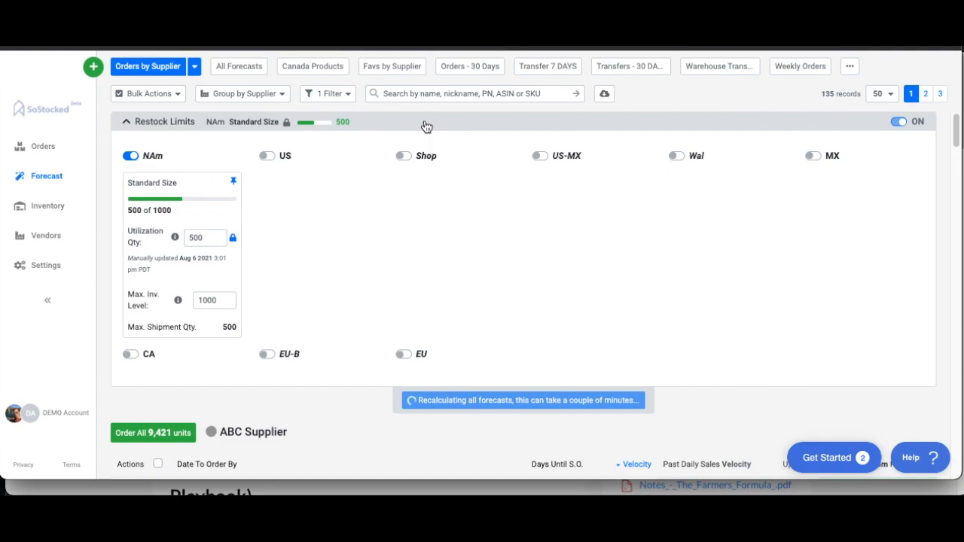
Step: Switch on the restock limits for US, Shop and US-MX and switch all three off again
left_click(268, 156)
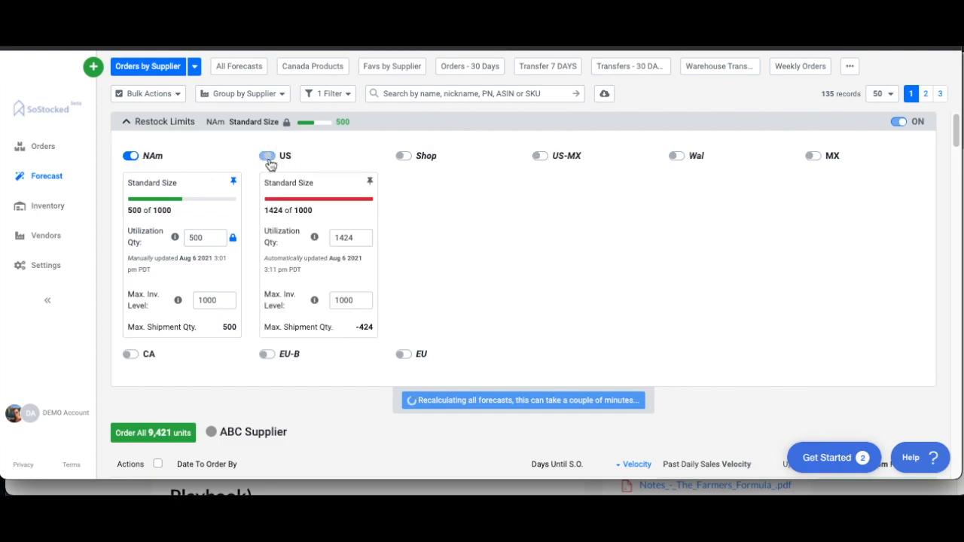
left_click(406, 158)
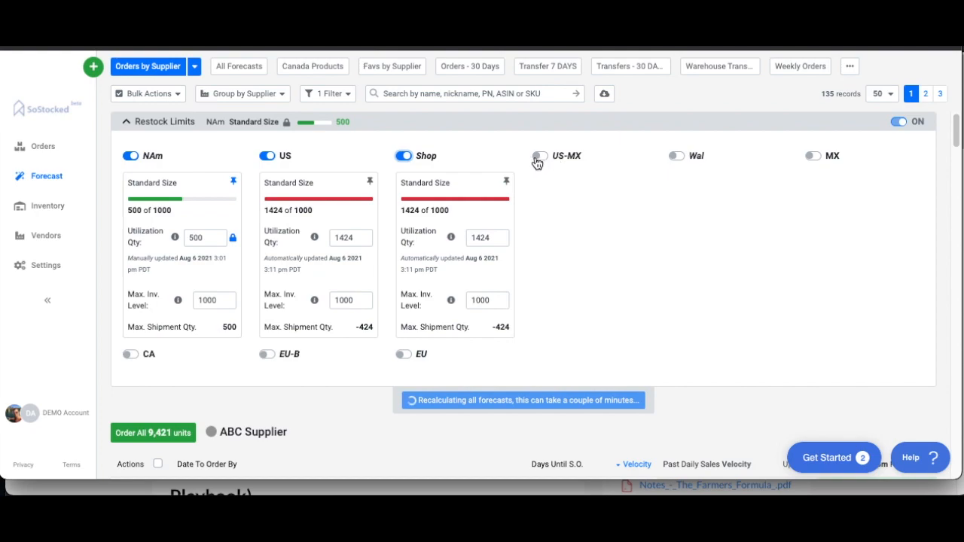
left_click(539, 157)
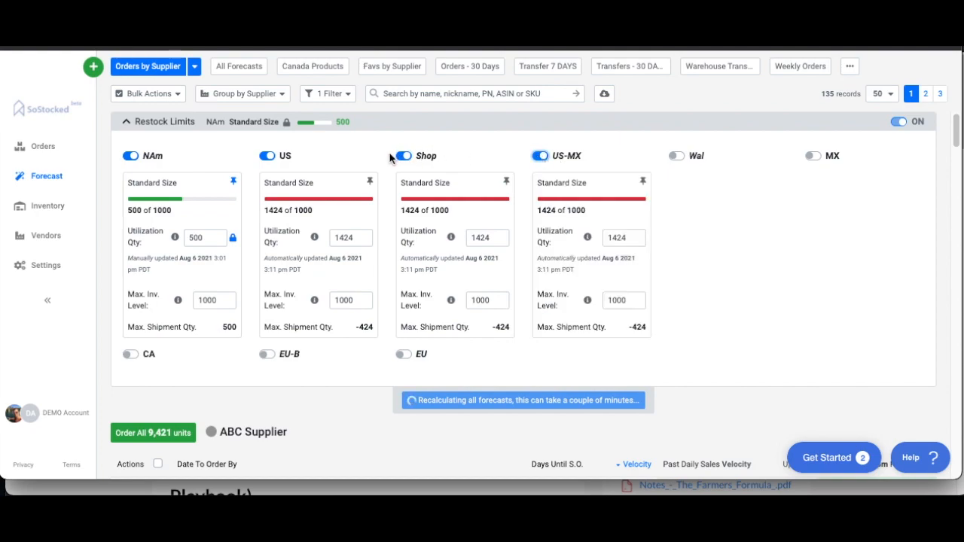
left_click(540, 157)
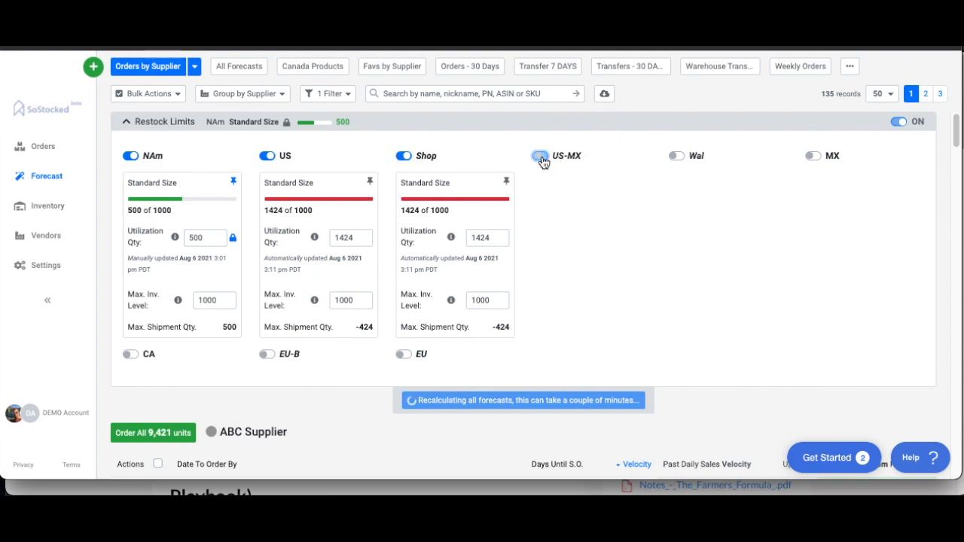
left_click(405, 156)
left_click(269, 157)
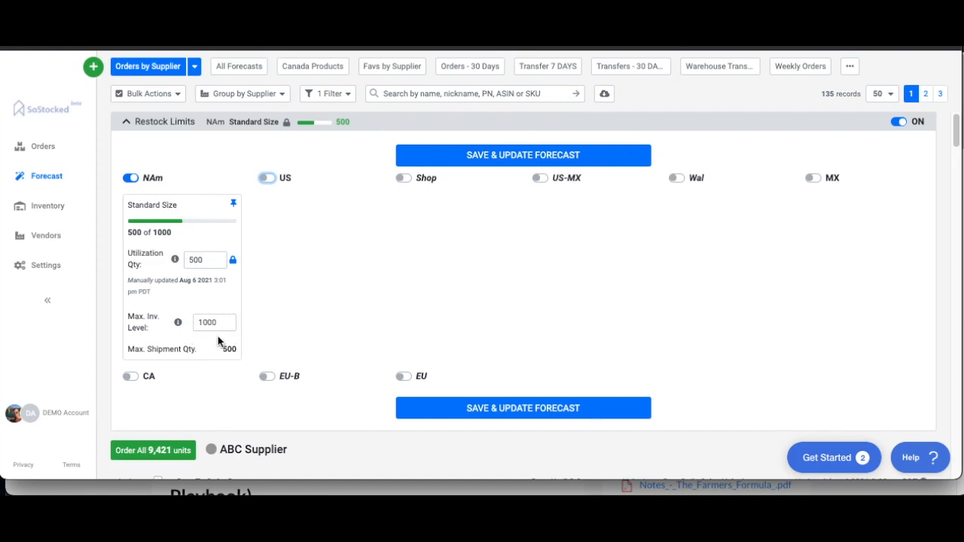
Step: Try a Standard Size utilization quantity of 500 for US with the US and Shop restock limits switched on
left_click(268, 178)
left_click(403, 178)
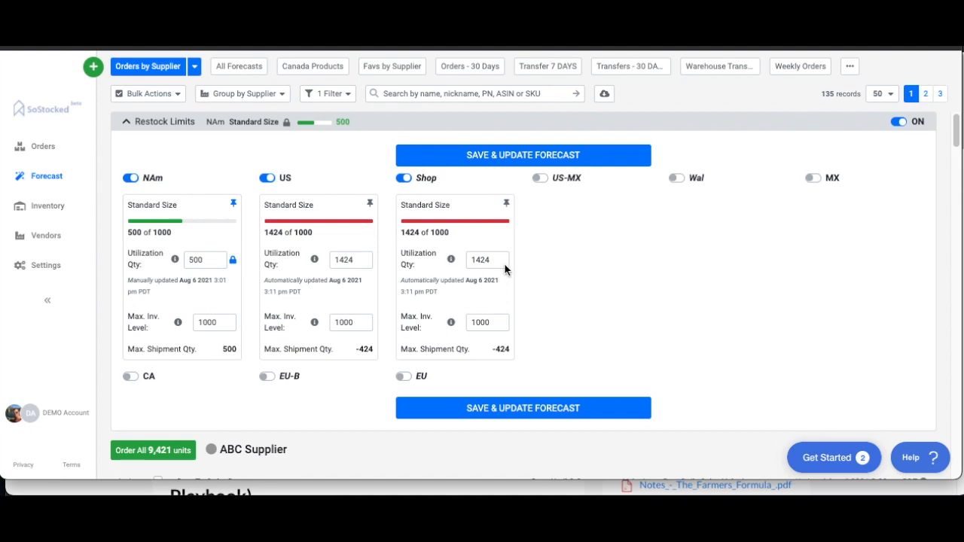
double_click(357, 262)
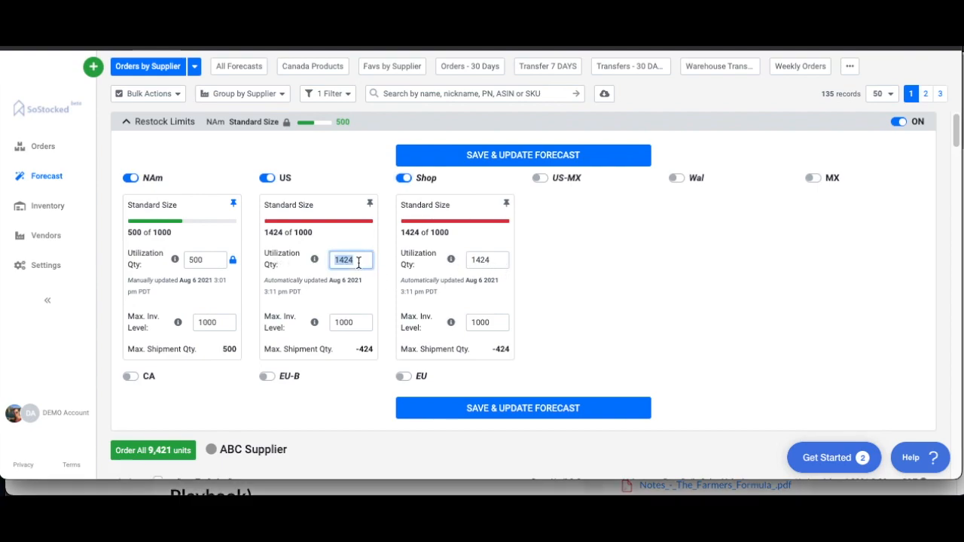
type("500")
left_click(353, 290)
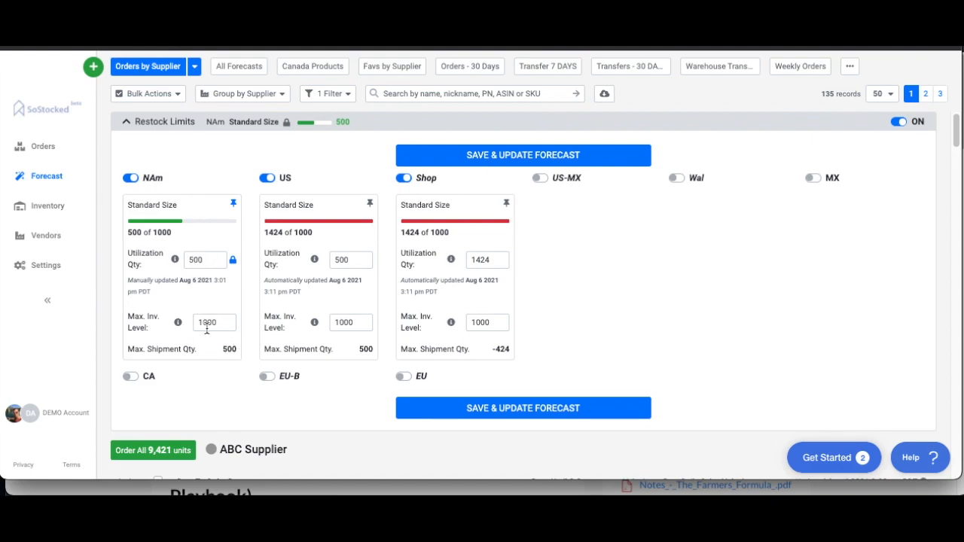
left_click(286, 179)
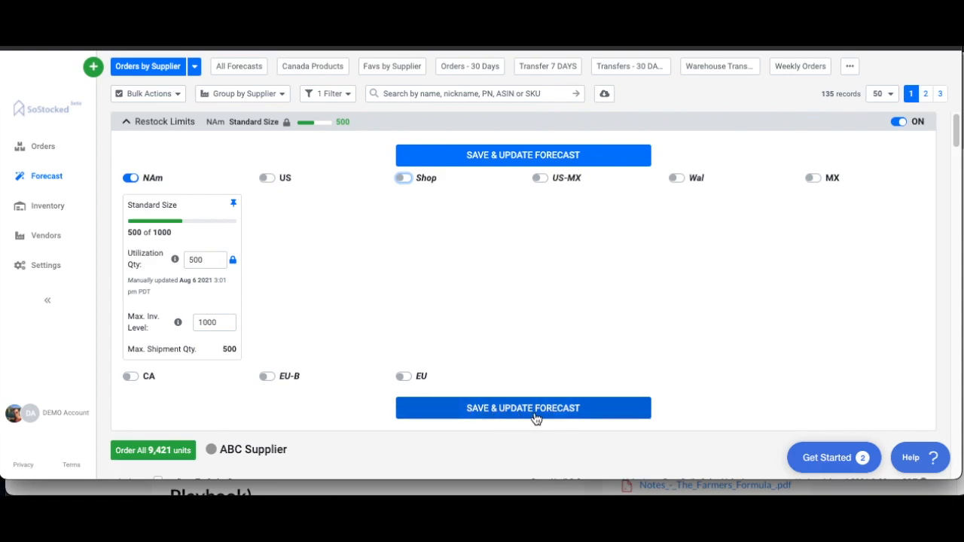
Step: Set the NAm Standard Size utilization quantity to update automatically and save it to the forecast
double_click(197, 261)
left_click(234, 262)
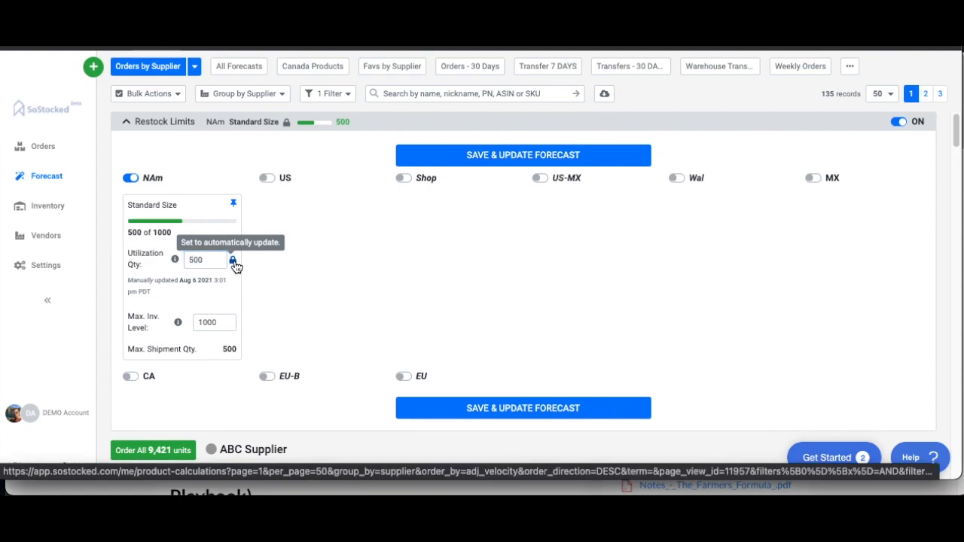
left_click(427, 157)
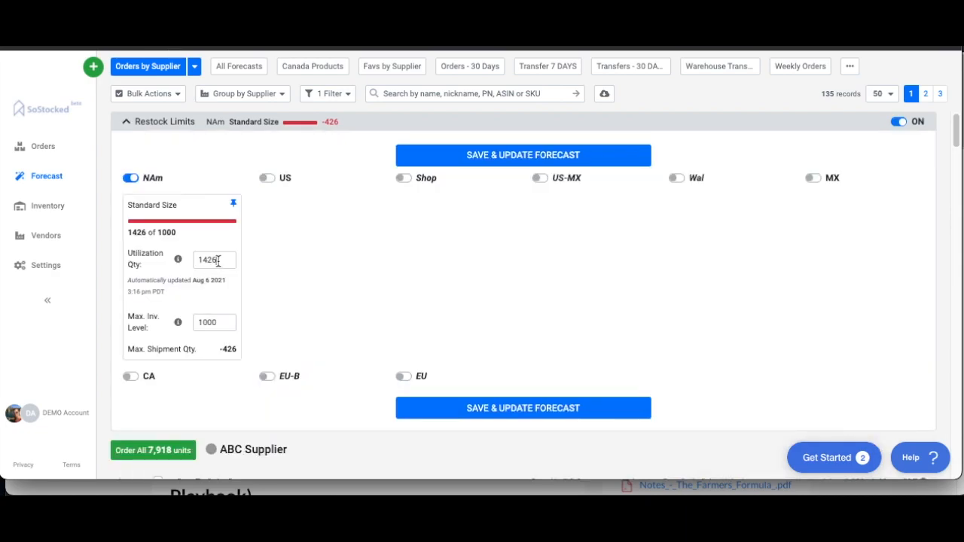
Step: Set the NAm Standard Size utilization quantity manually to 500 and update the forecast
double_click(219, 261)
type("500")
left_click(412, 164)
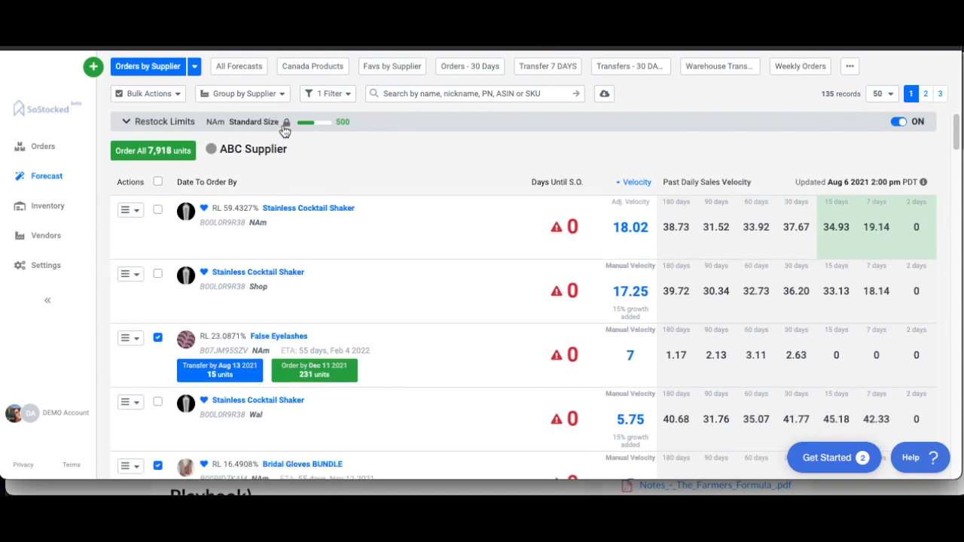
Step: Reopen the restock limit settings and check the NAm Standard Size utilization quantity and its lock
left_click(384, 121)
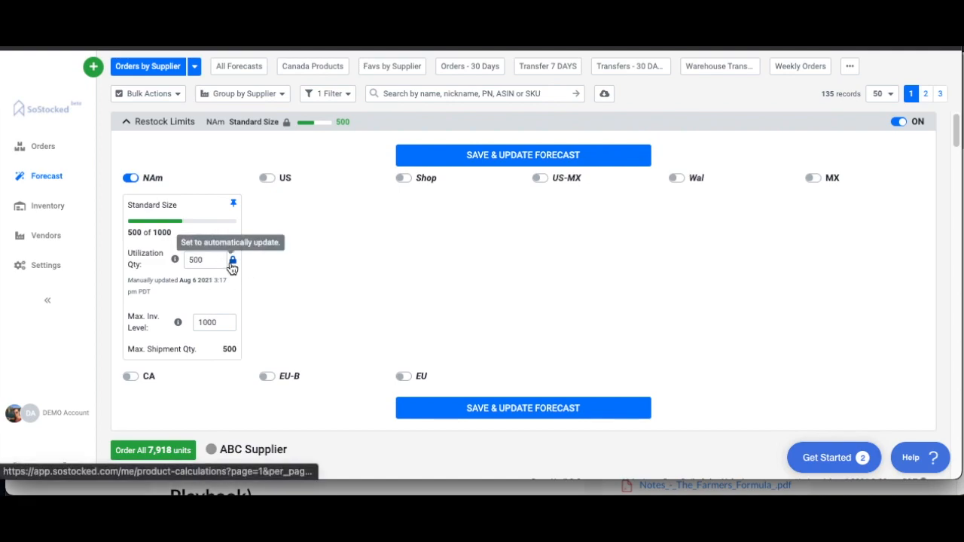
left_click_drag(206, 260, 158, 259)
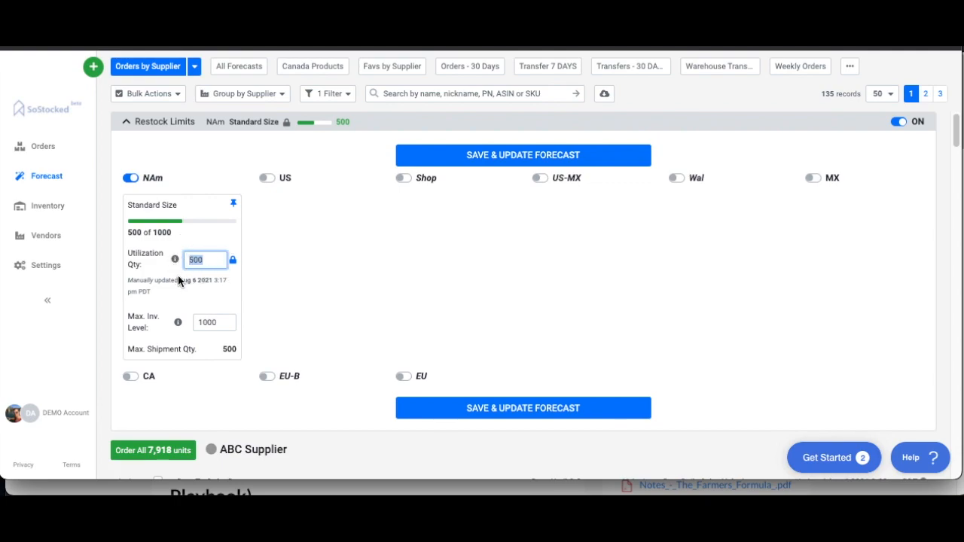
left_click(365, 150)
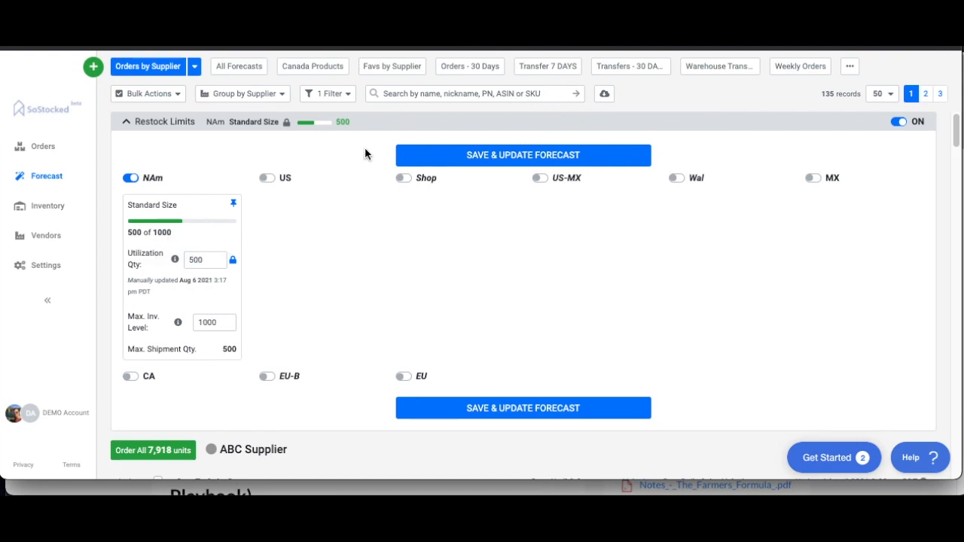
Step: Unpin the NAm Standard Size limit from the restock limits summary and pin it back
left_click(233, 207)
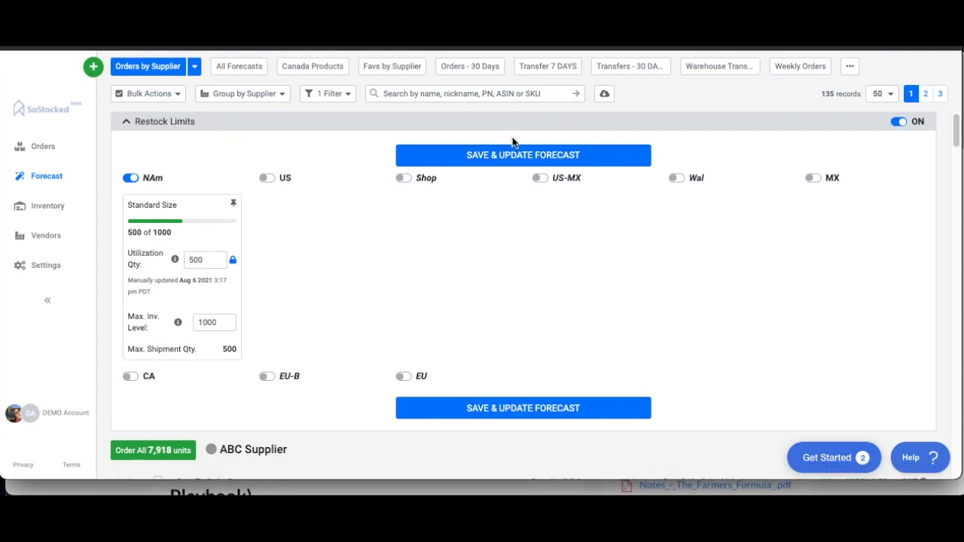
left_click(235, 206)
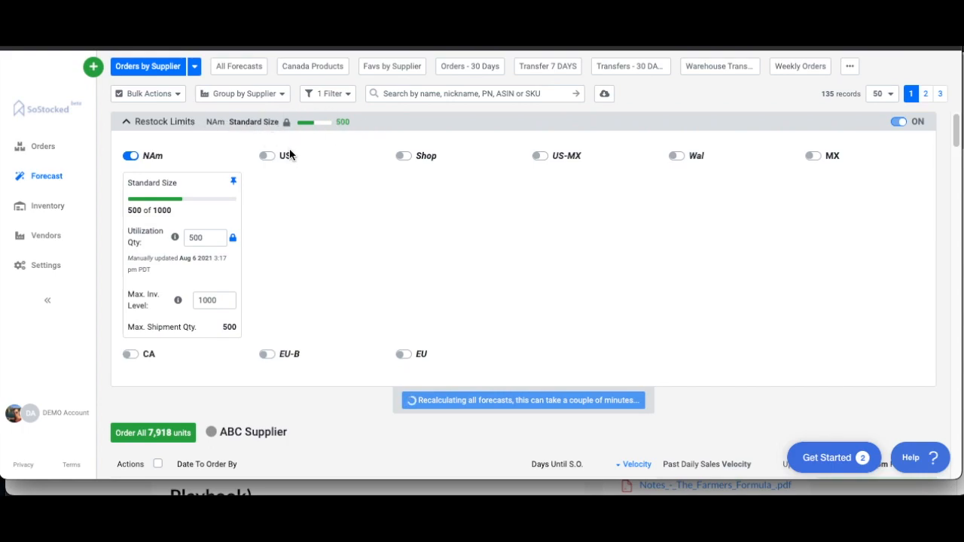
left_click(272, 156)
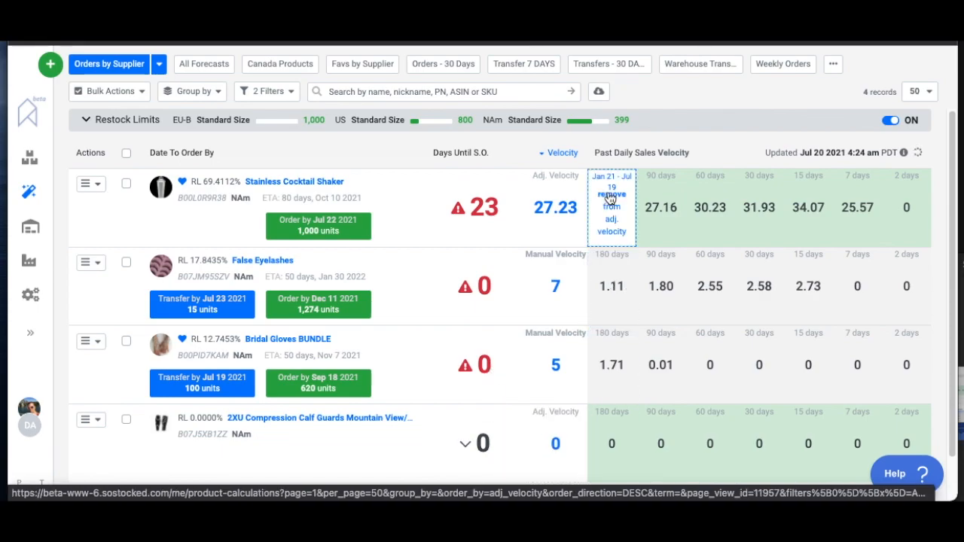
Step: Compare the adjusted and manual sales velocities of the listed NAm products
mouse_move(607, 211)
scroll(607, 211, "down", 1)
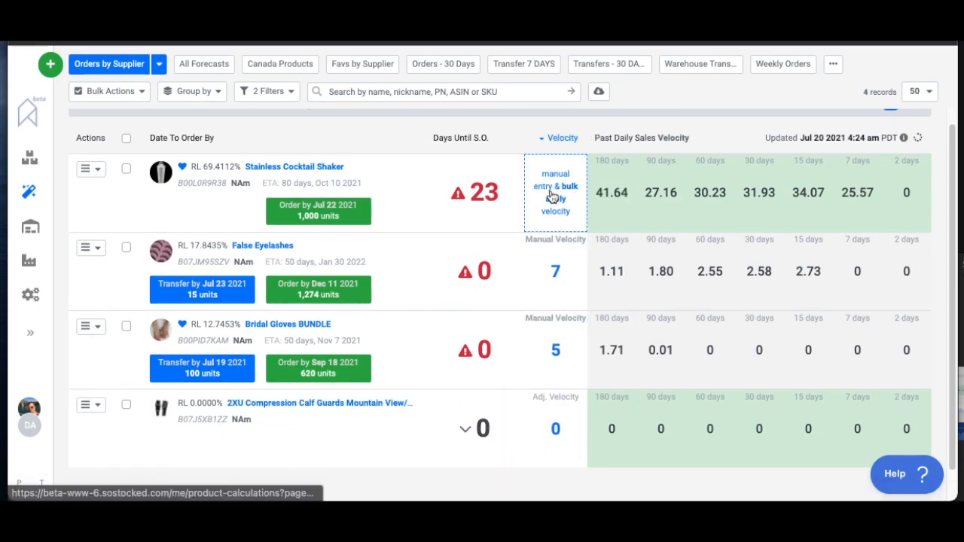
mouse_move(543, 379)
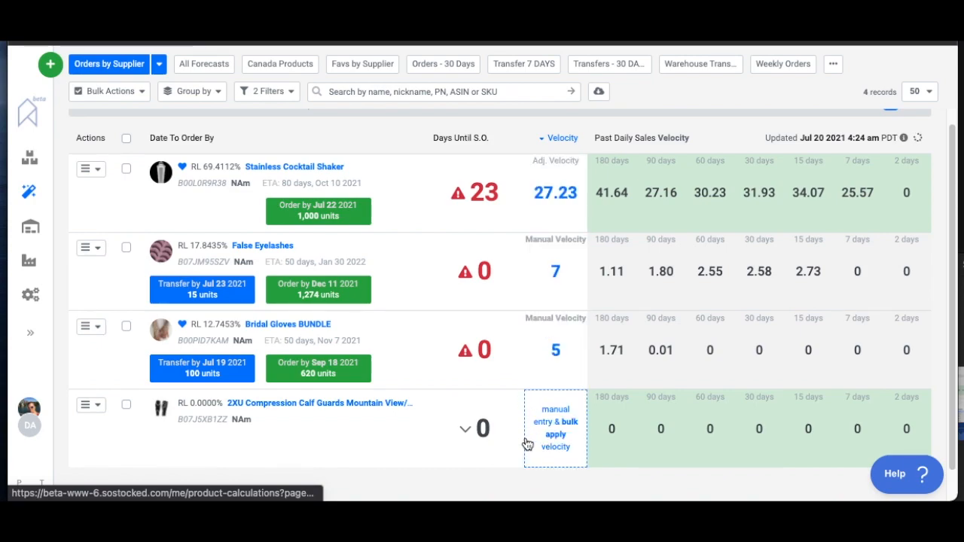
mouse_move(553, 185)
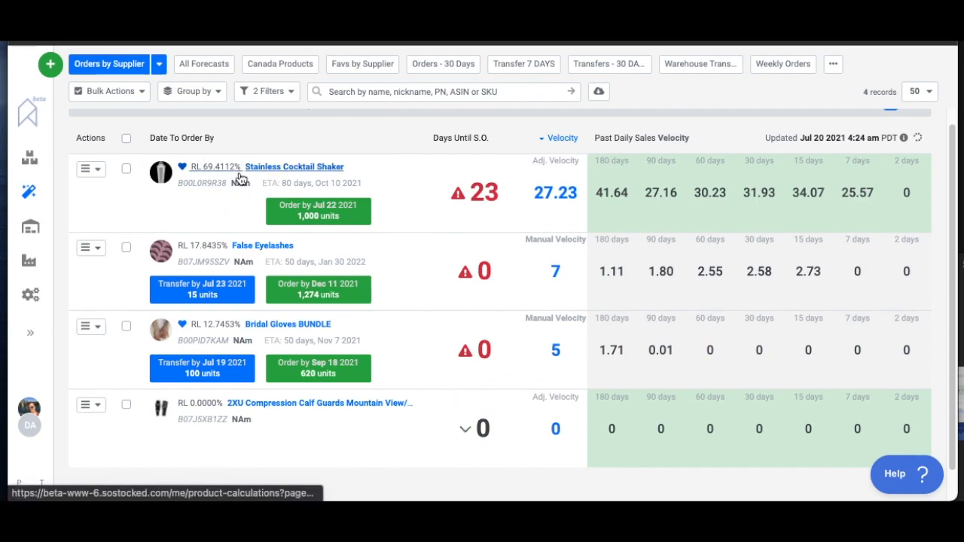
Step: Open the Stainless Cocktail Shaker's NAm forecast details and examine its order schedule and other calculation variables
left_click(295, 218)
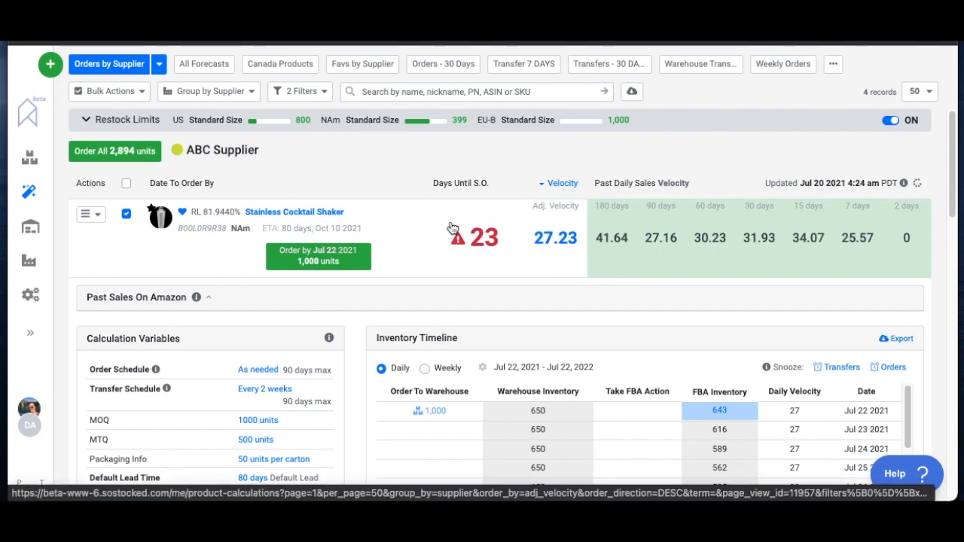
left_click(272, 218)
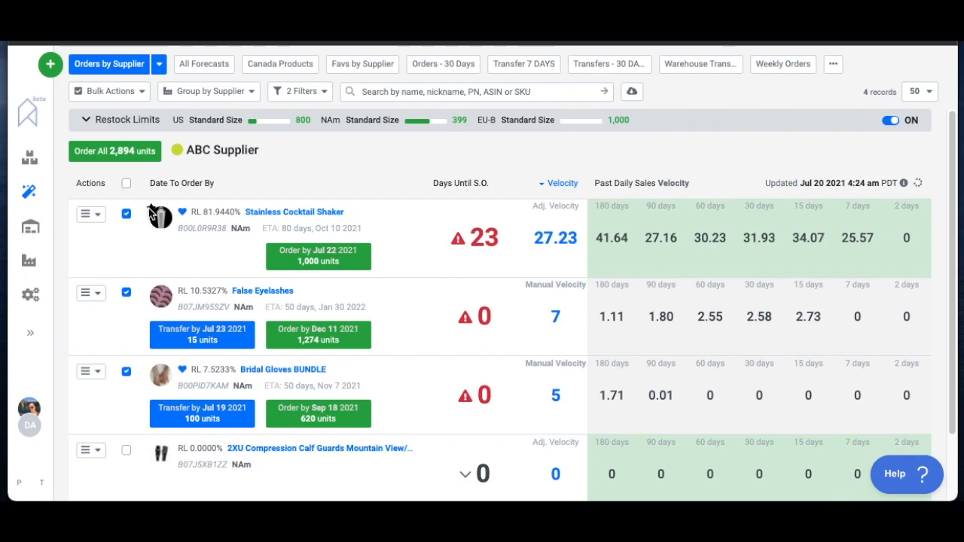
left_click(278, 219)
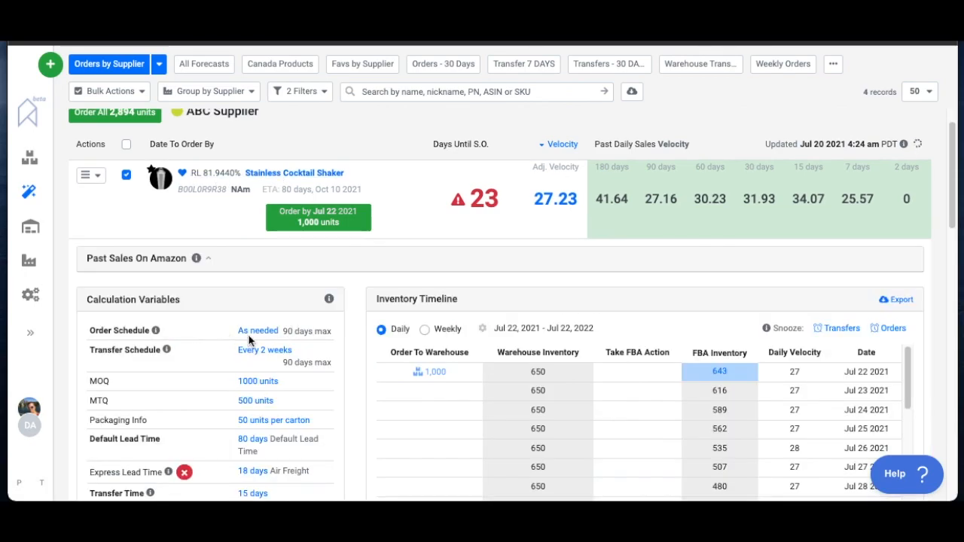
left_click(248, 334)
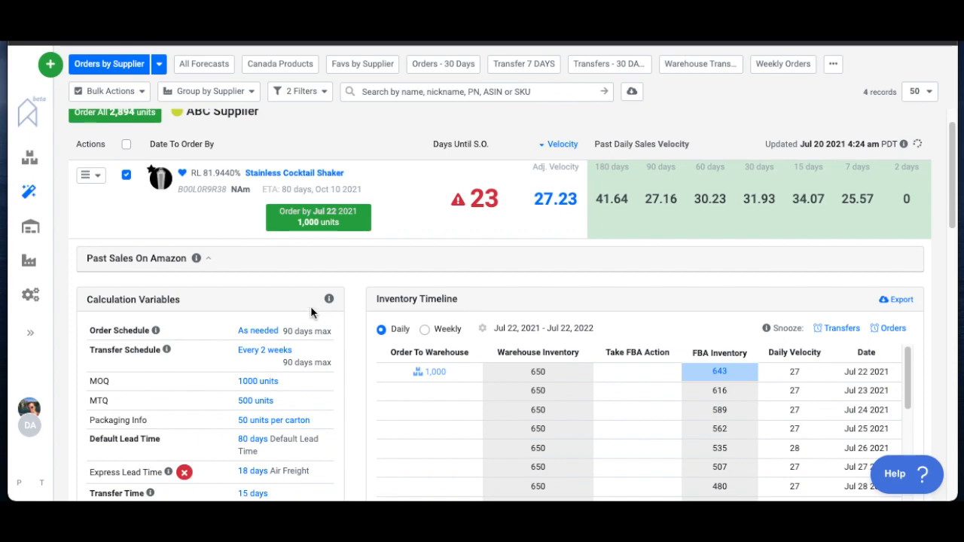
scroll(192, 226, "up", 1)
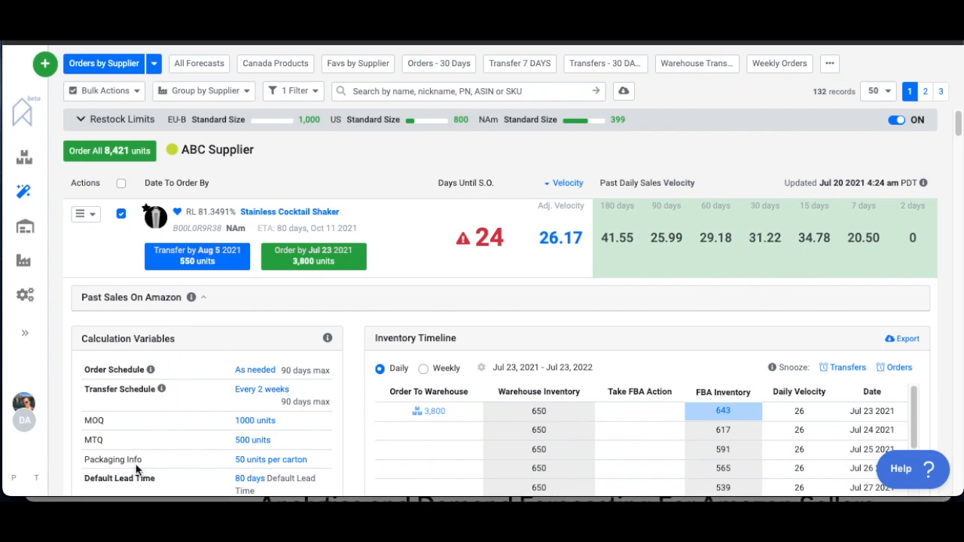
Step: Set the Stainless Cocktail Shaker's MOQ to 1500 units and recalculate all forecasts
scroll(234, 469, "down", 1)
scroll(233, 469, "up", 1)
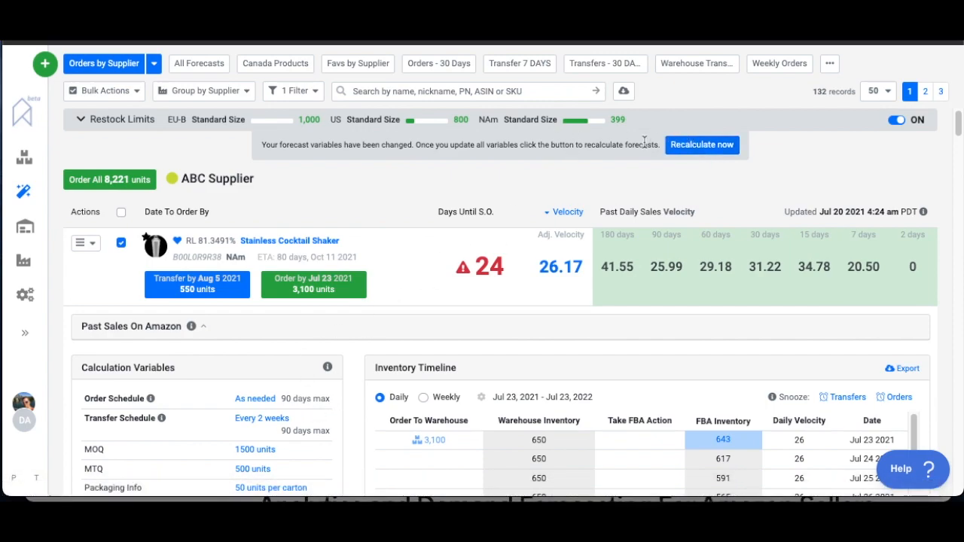
left_click(700, 146)
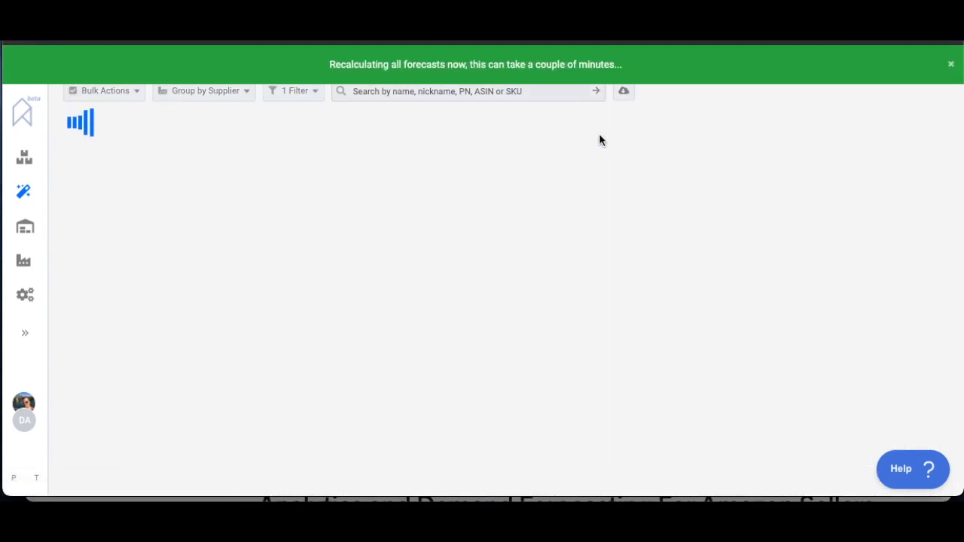